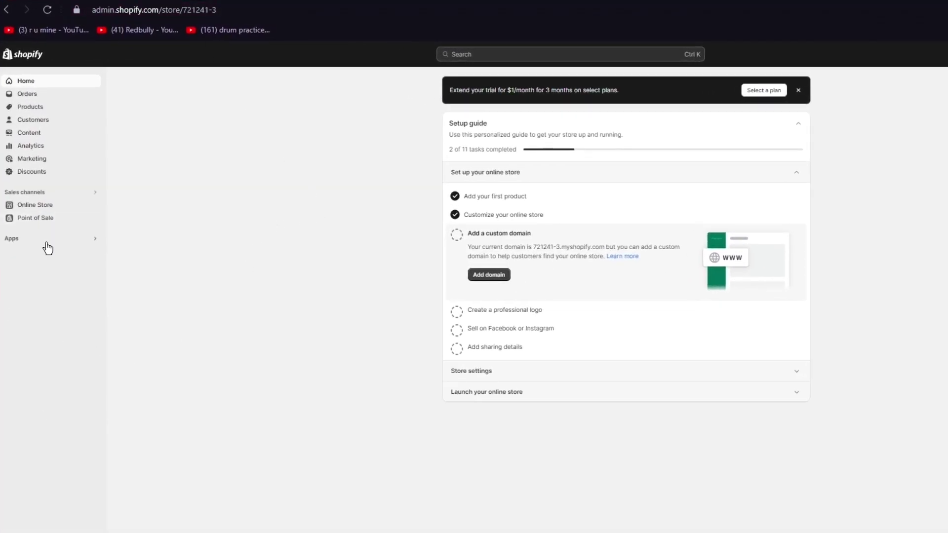
Browse all recommended apps and search the App Store for 'upsell'.
left_click(46, 241)
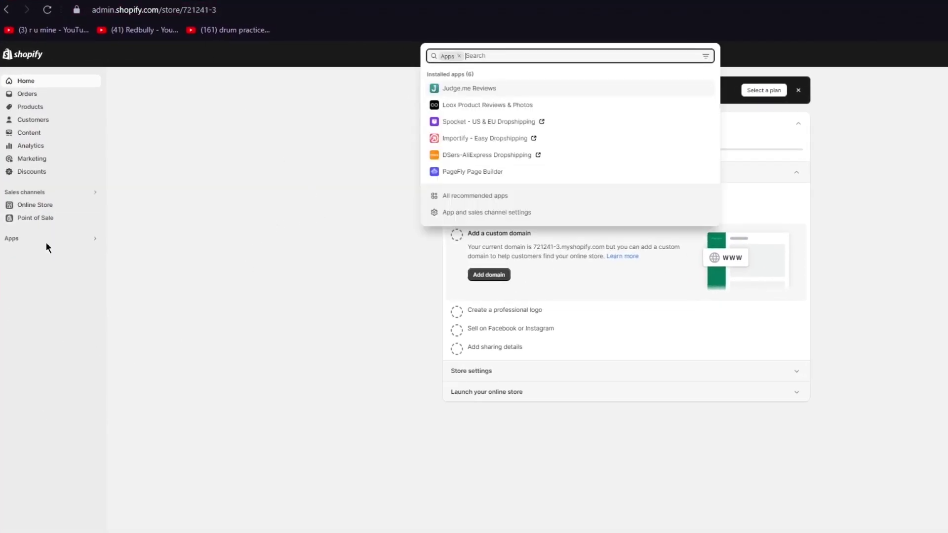
left_click(457, 195)
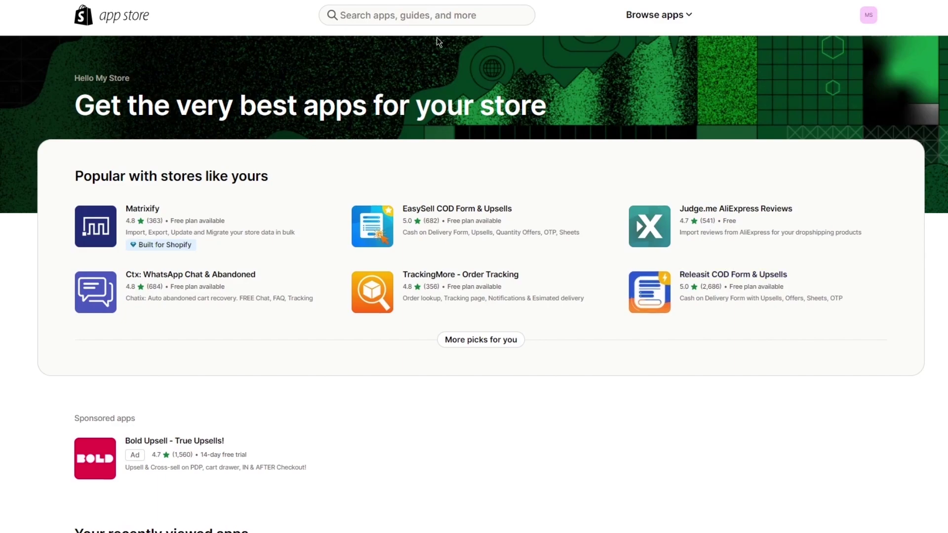
left_click(378, 13)
type("u")
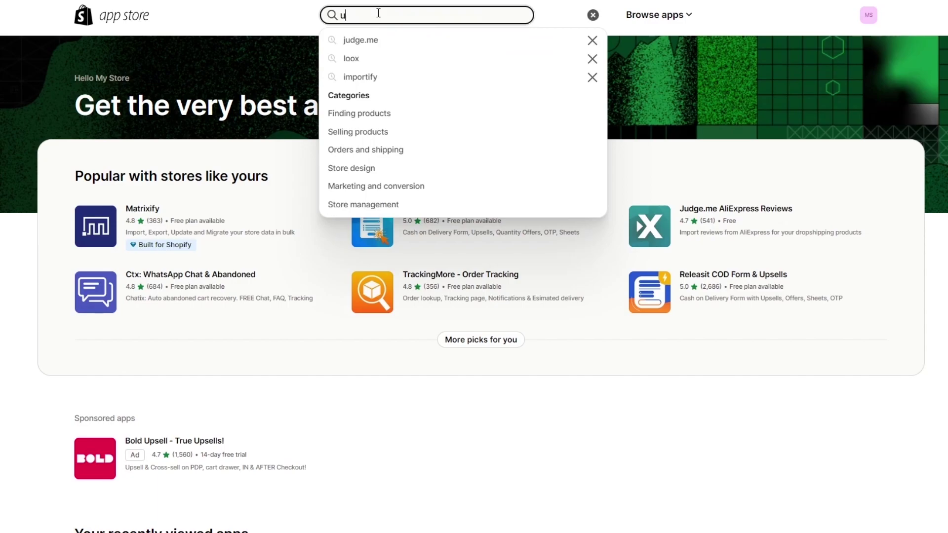
type("psell")
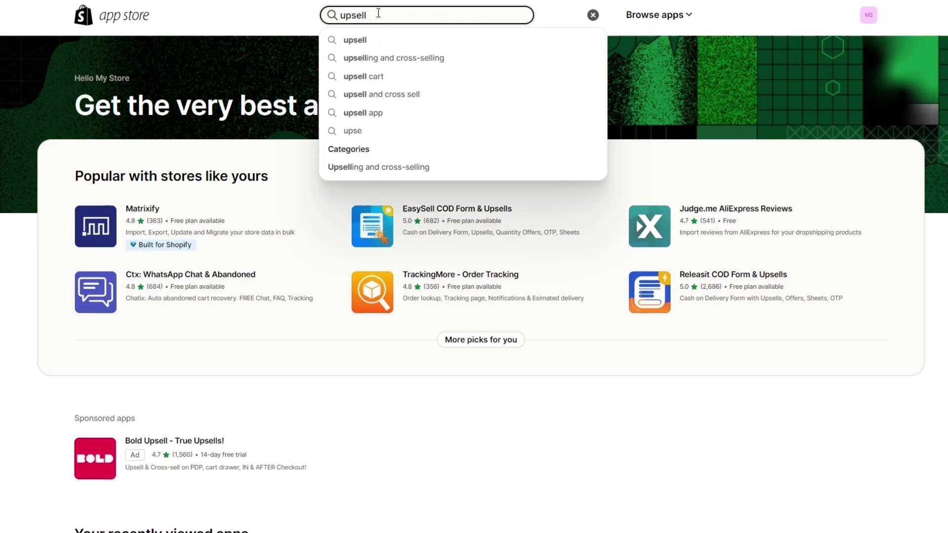
key("Return")
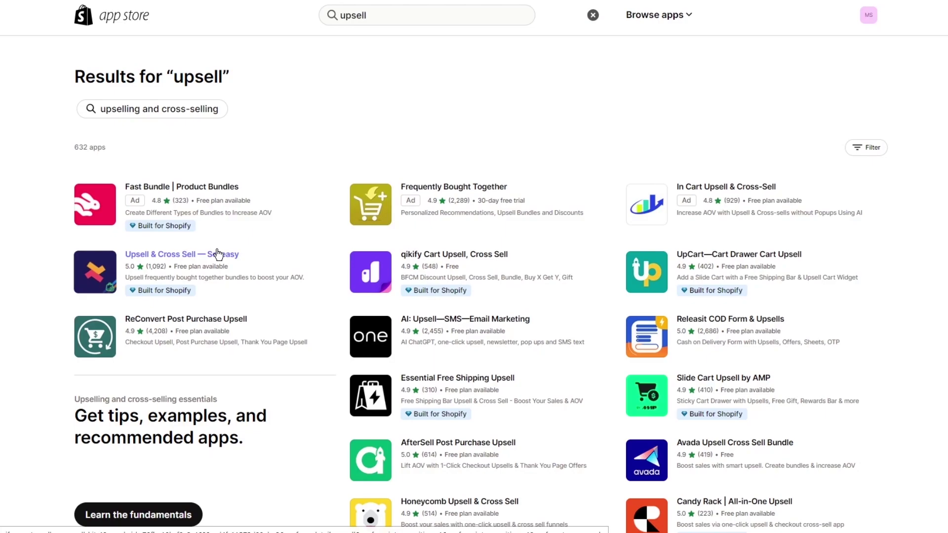
Open the Upsell & Cross Sell — Selleasy listing and choose Install.
left_click(139, 259)
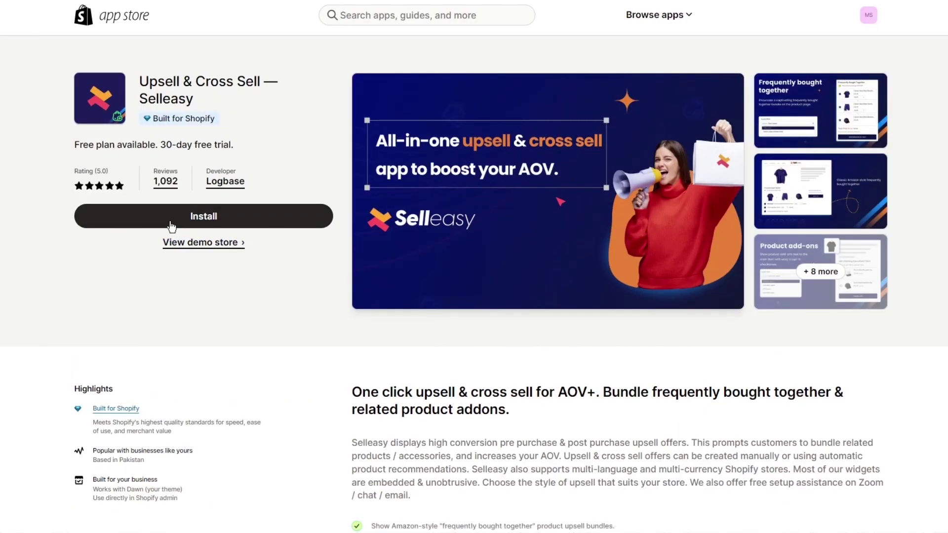
left_click(169, 226)
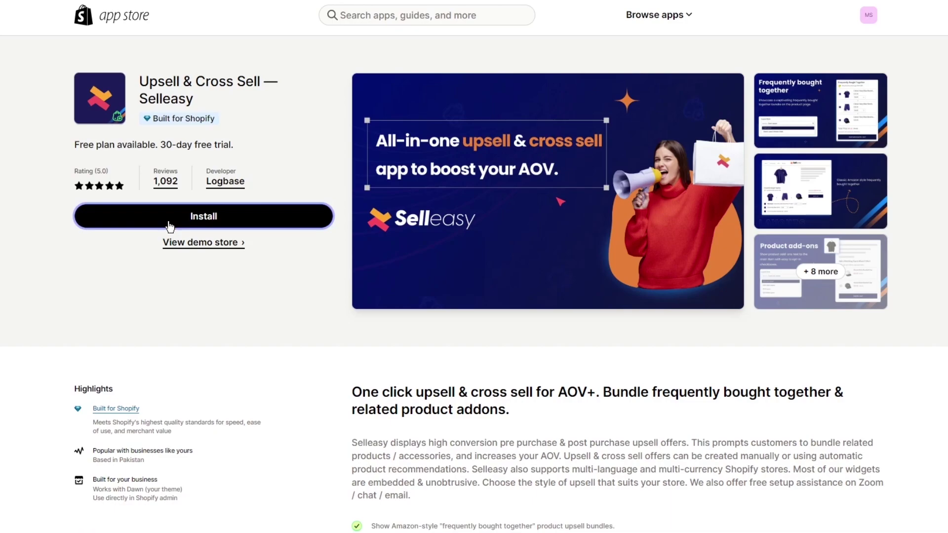
scroll(324, 257, "down", 2)
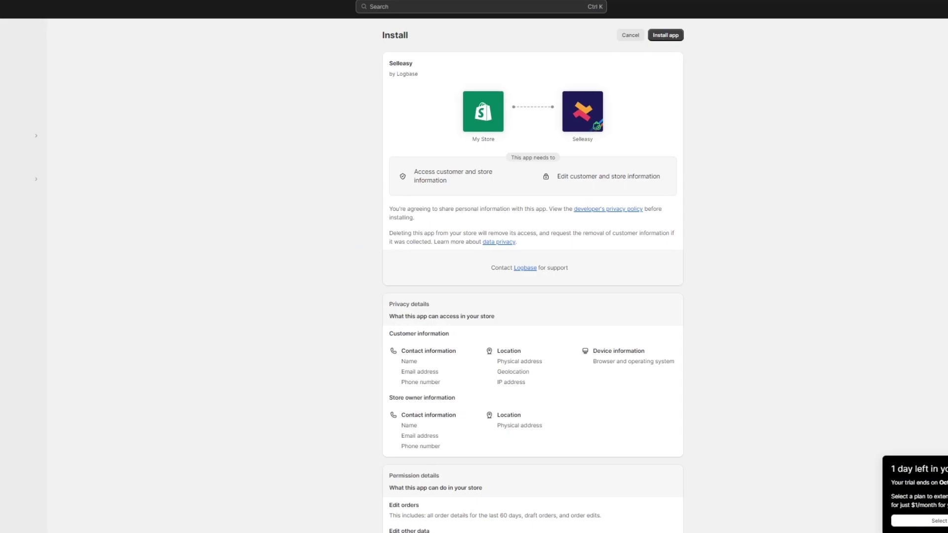
Approve Selleasy's requested permissions with Install app.
left_click(665, 37)
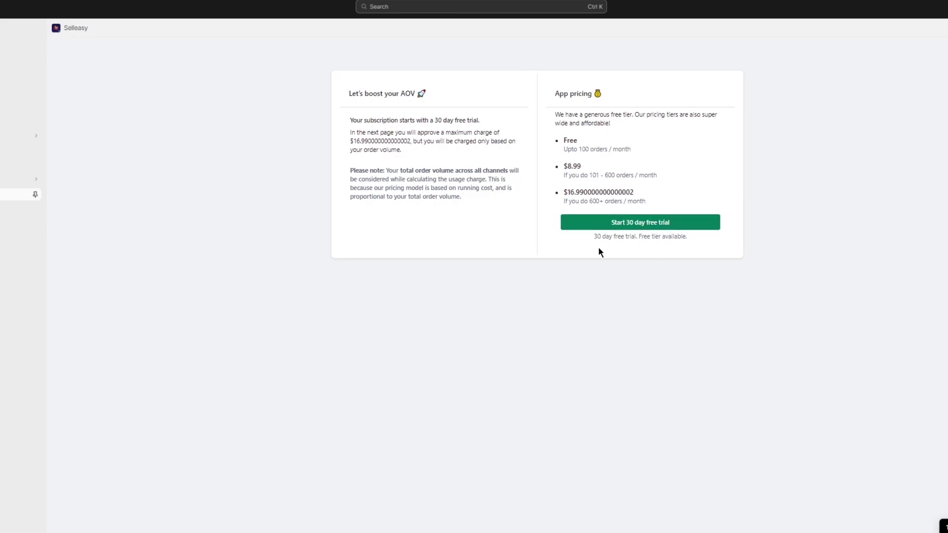
Start the 30-day free trial and pay by credit or debit card, briefly trying PayPal.
left_click(652, 225)
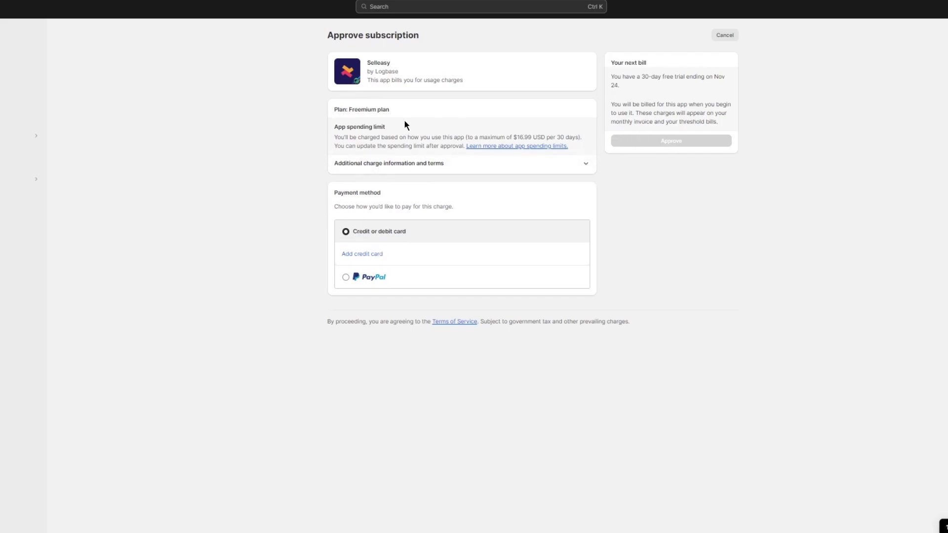
left_click(434, 162)
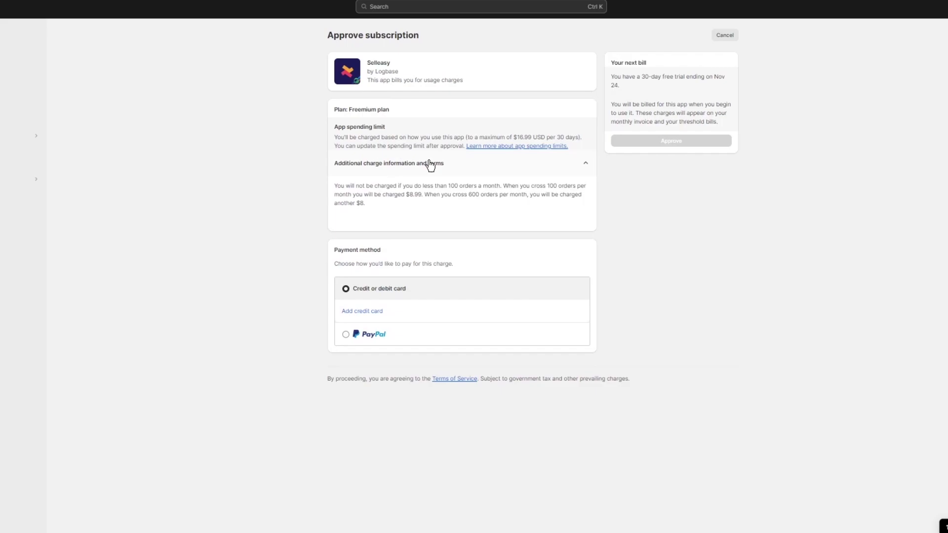
left_click(429, 163)
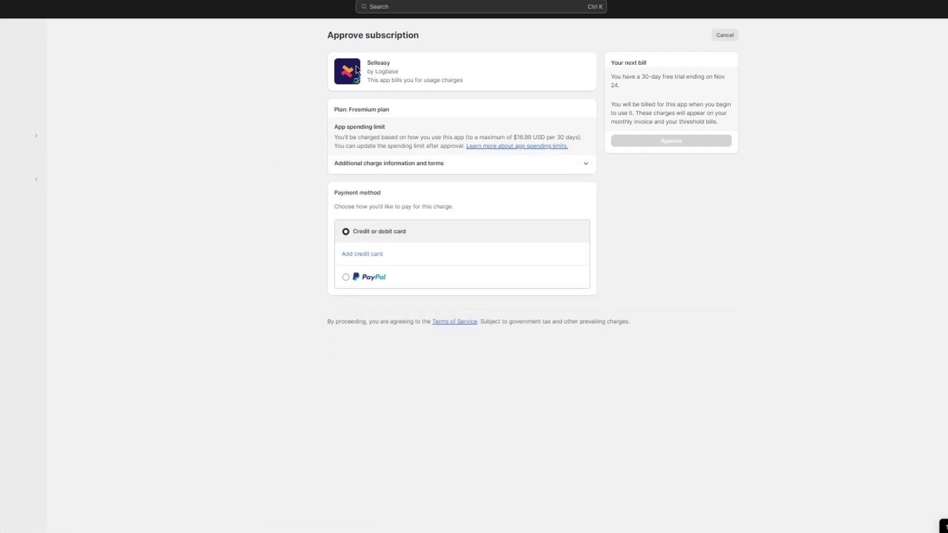
left_click(376, 276)
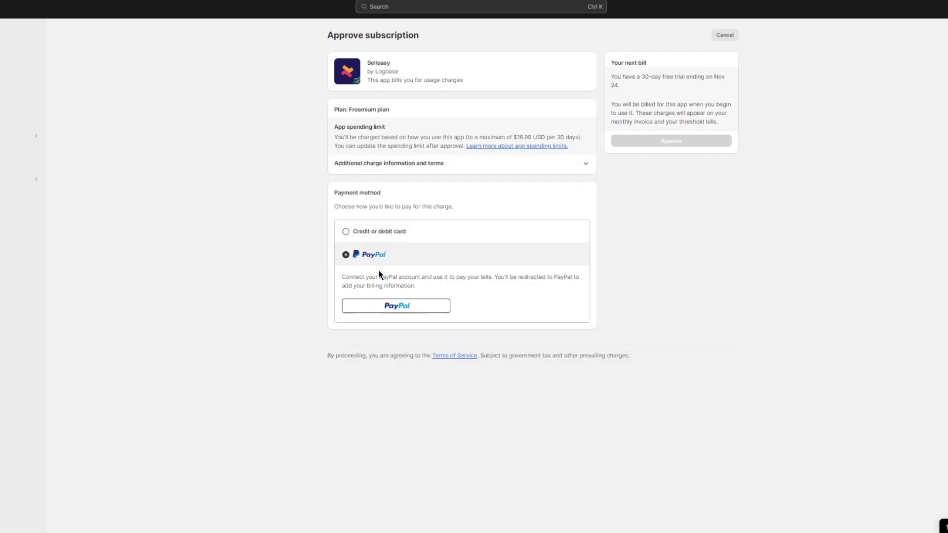
left_click(421, 226)
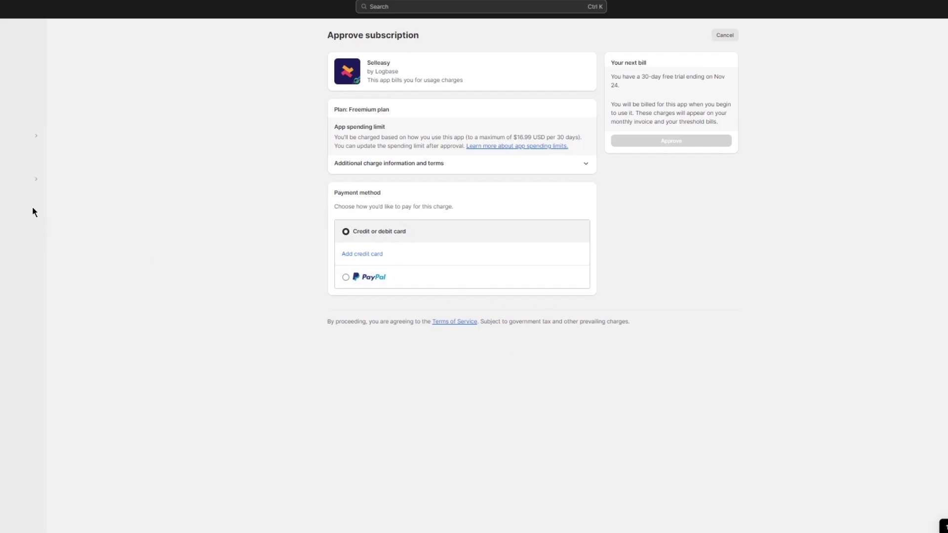
Bring up the installed apps list to get back to Selleasy.
left_click(36, 178)
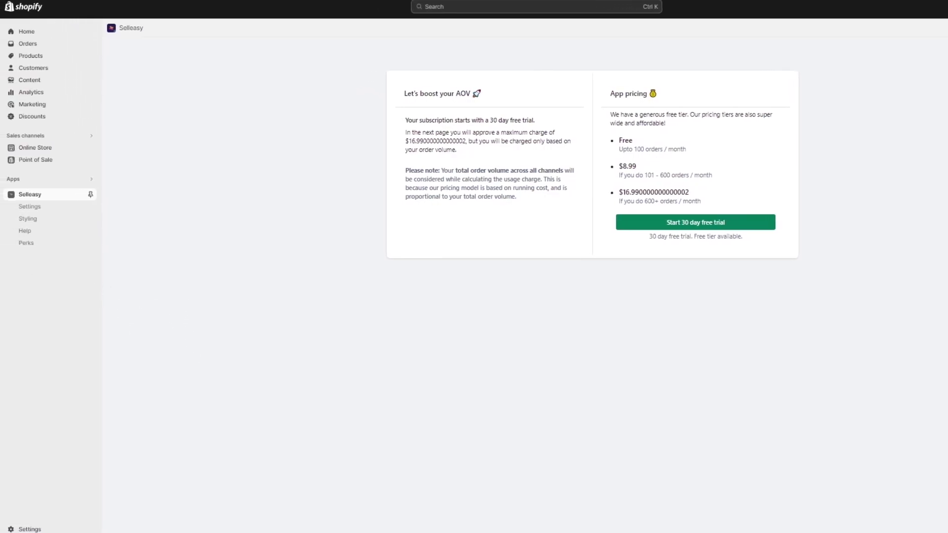
left_click(30, 244)
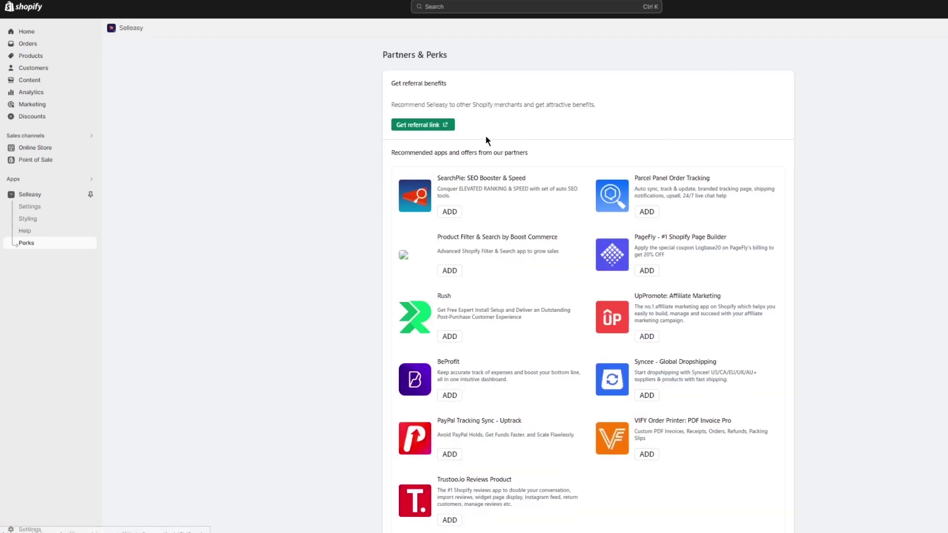
scroll(510, 226, "down", 1)
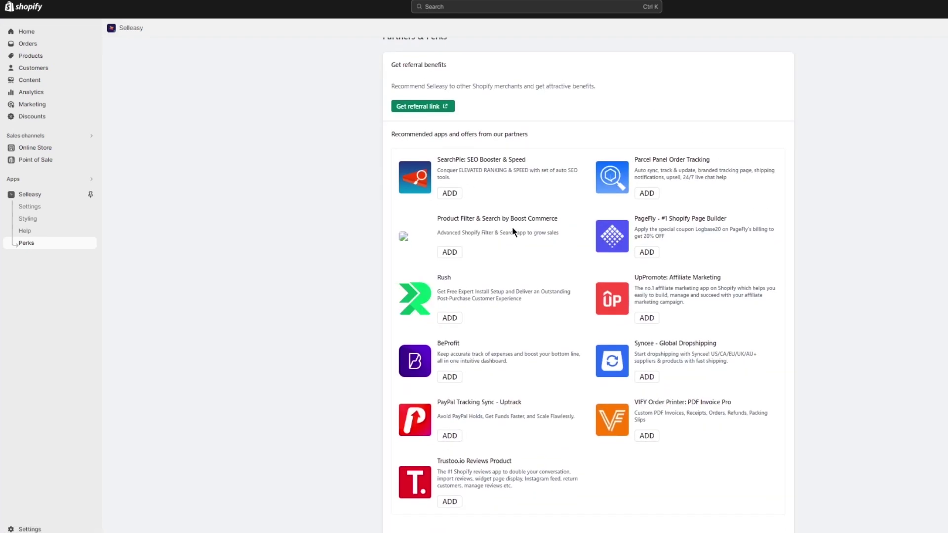
scroll(512, 228, "up", 1)
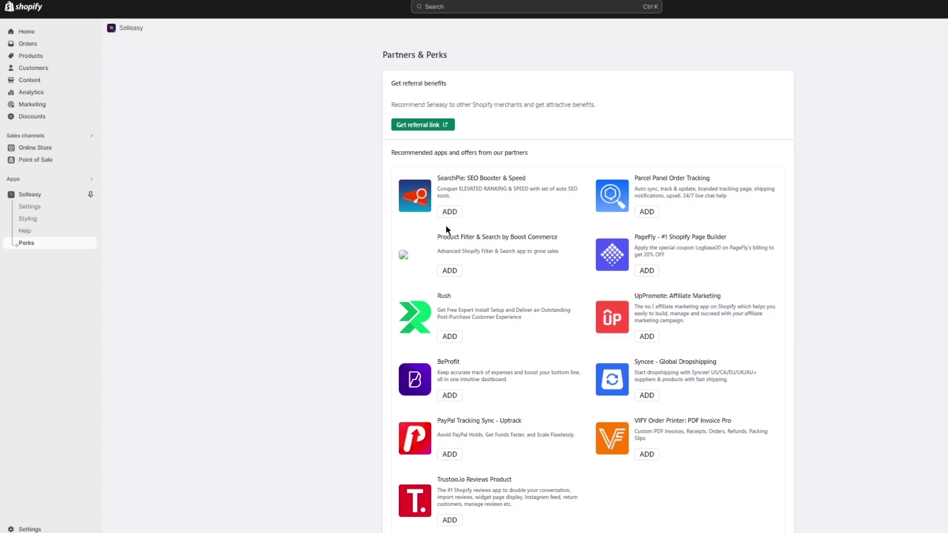
scroll(522, 273, "down", 1)
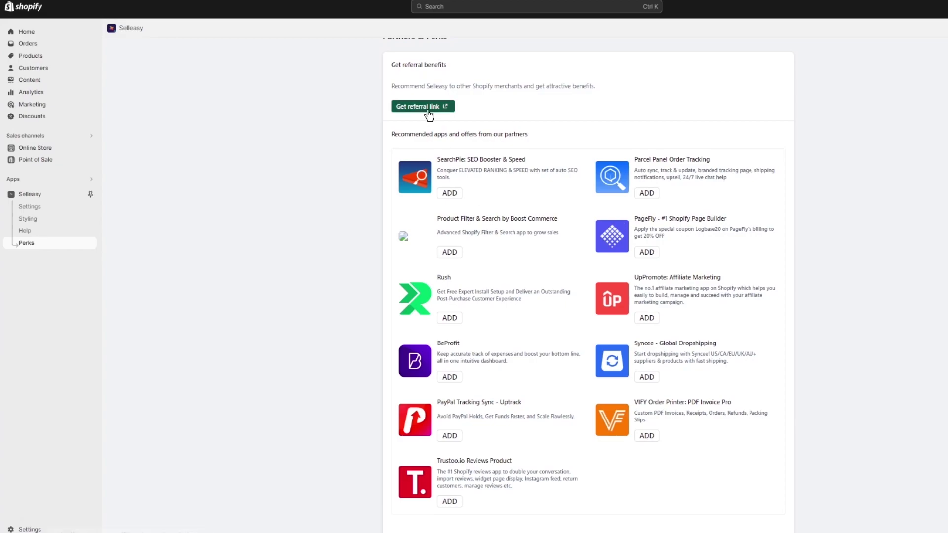
scroll(117, 226, "up", 1)
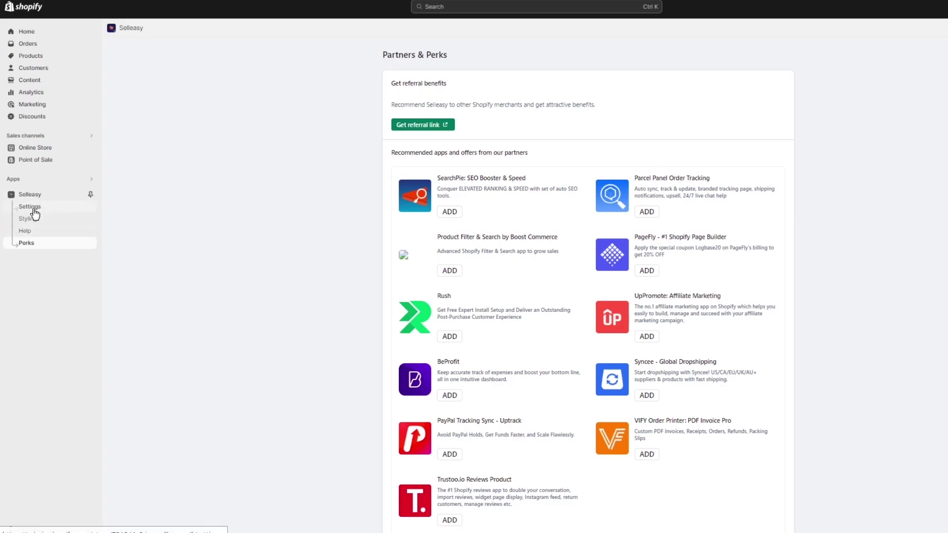
Go to Help under Selleasy in the admin sidebar.
left_click(21, 231)
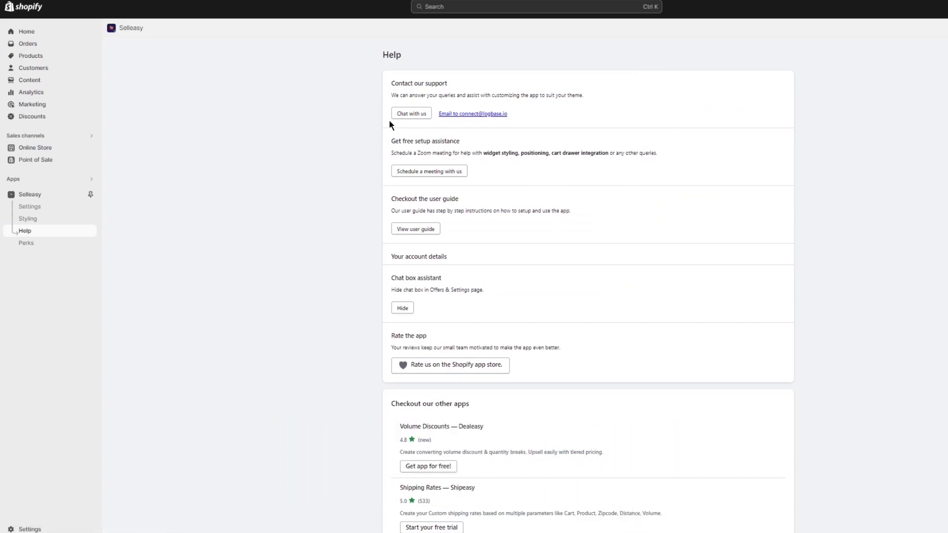
scroll(312, 154, "down", 1)
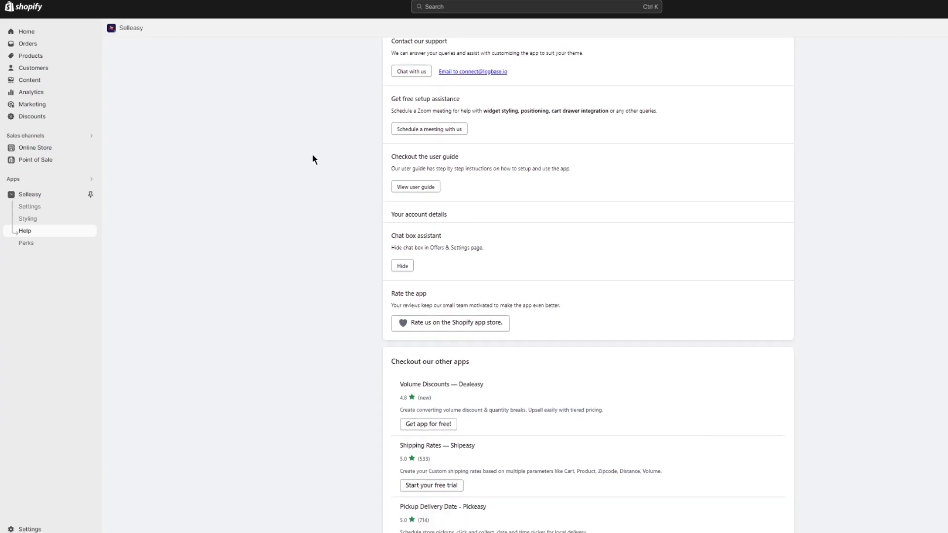
scroll(312, 154, "down", 1)
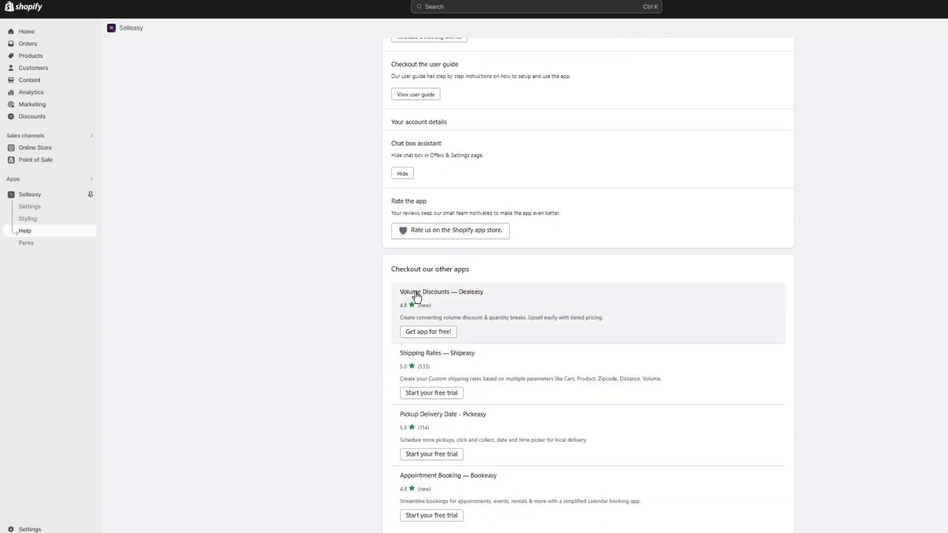
scroll(595, 179, "up", 2)
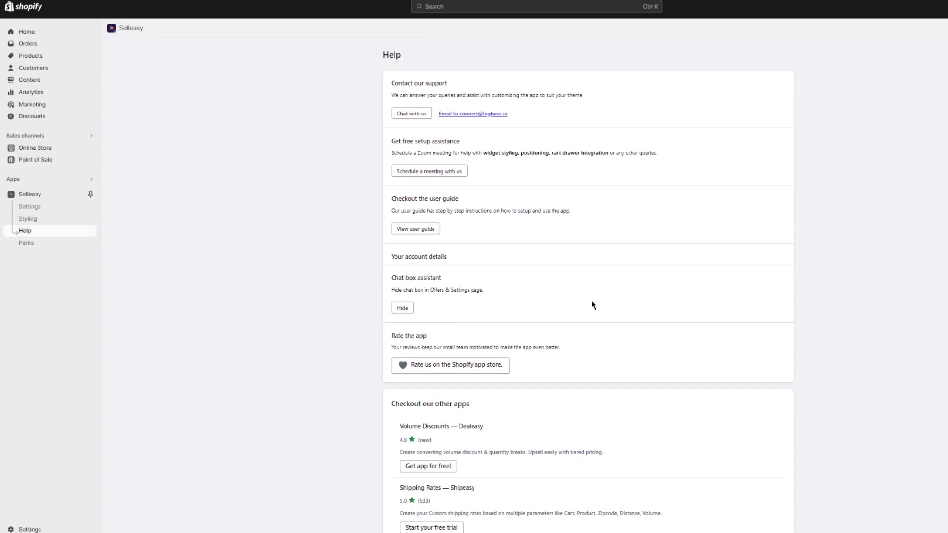
Open the Selleasy user guide and its Setup & configure offers category.
left_click(421, 230)
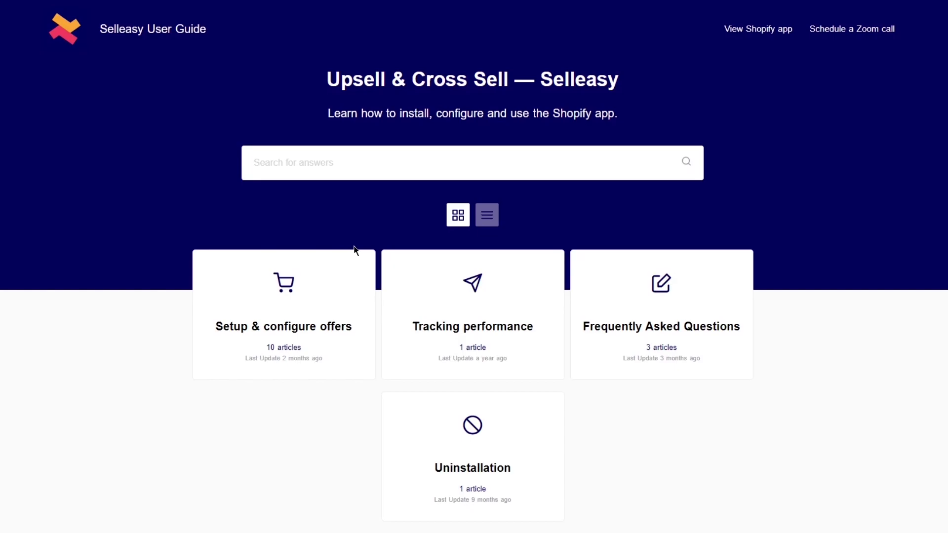
left_click(361, 309)
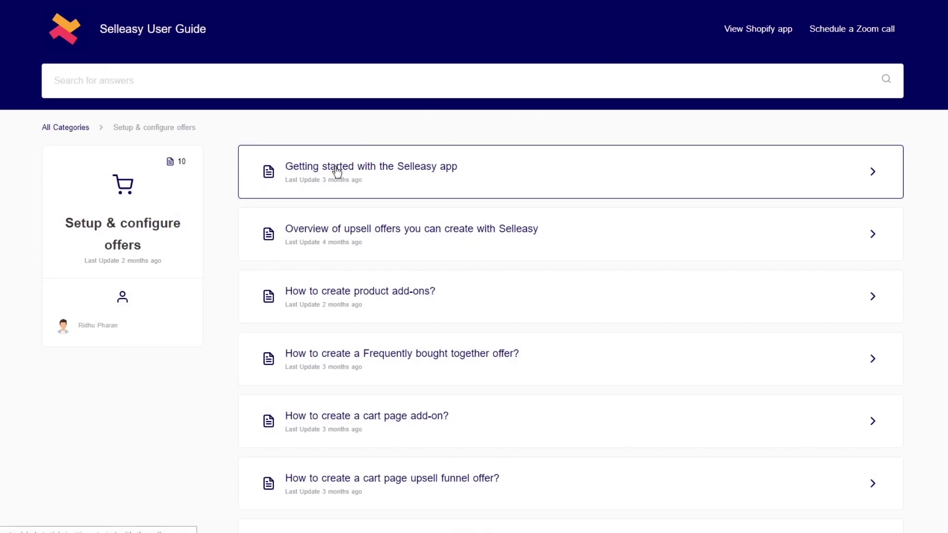
scroll(343, 161, "down", 1)
scroll(343, 160, "down", 2)
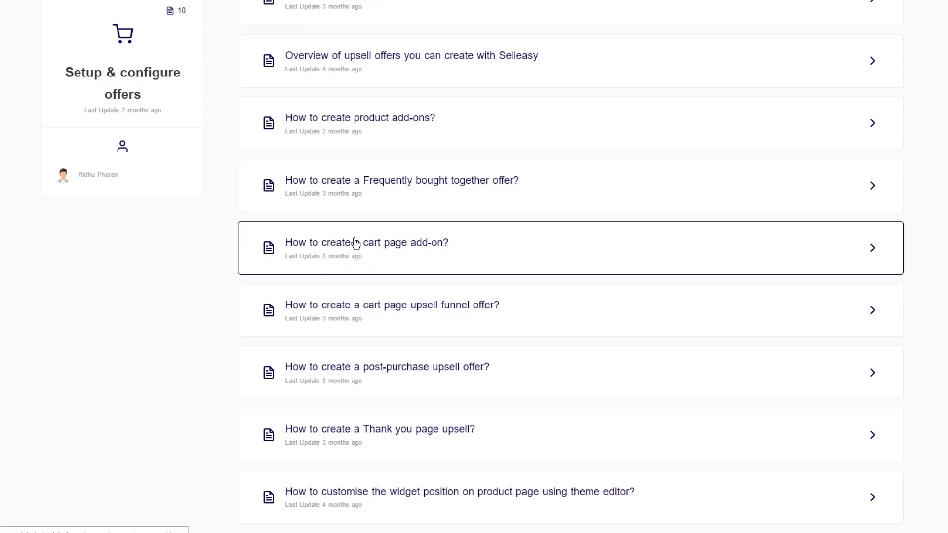
scroll(385, 204, "down", 1)
scroll(405, 239, "down", 1)
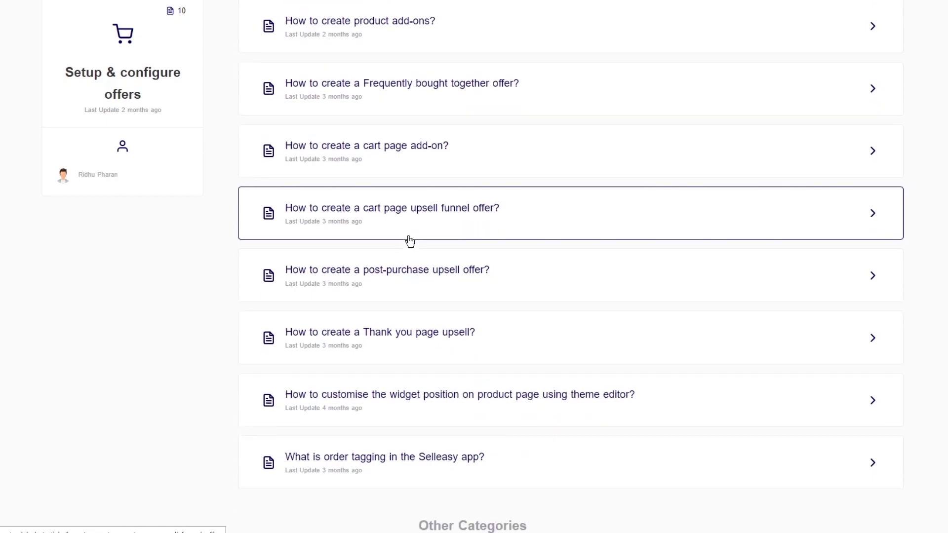
scroll(430, 208, "down", 1)
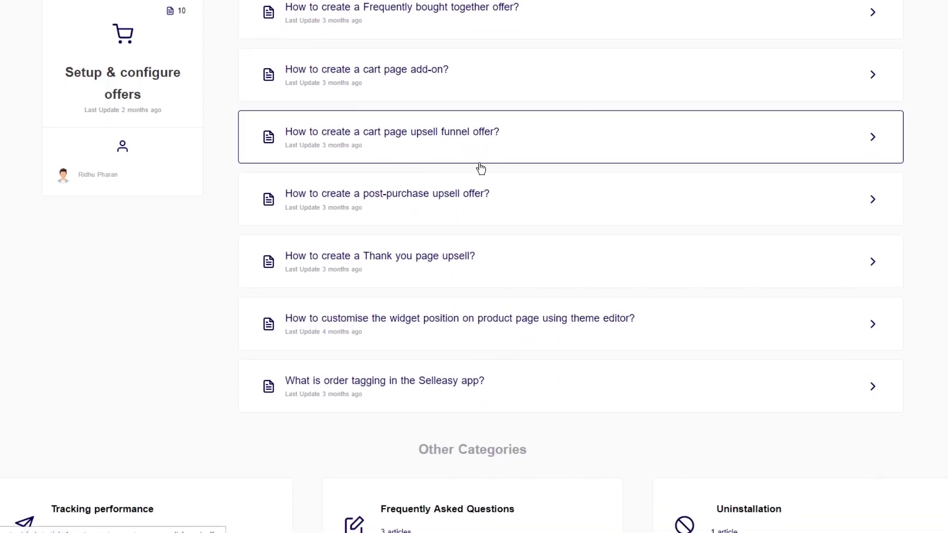
scroll(480, 170, "down", 2)
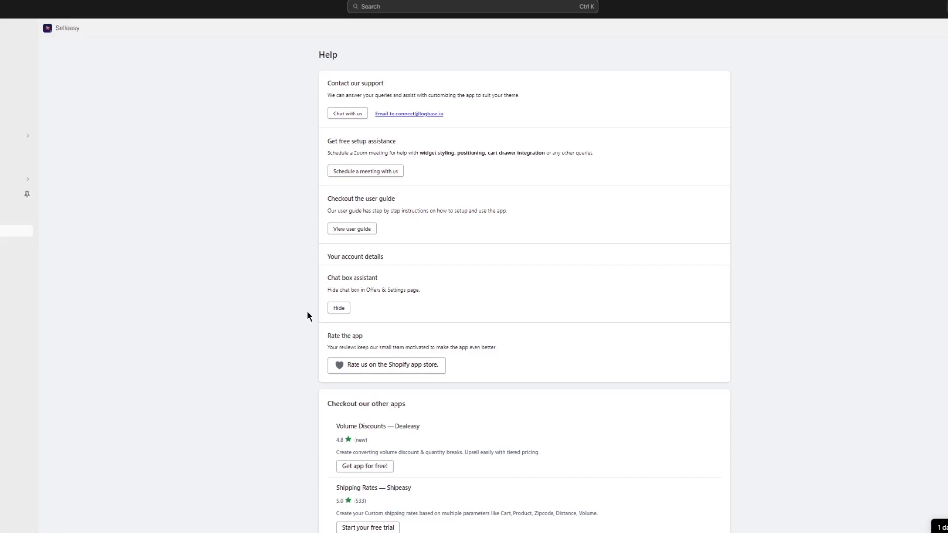
scroll(326, 323, "down", 2)
scroll(349, 311, "up", 2)
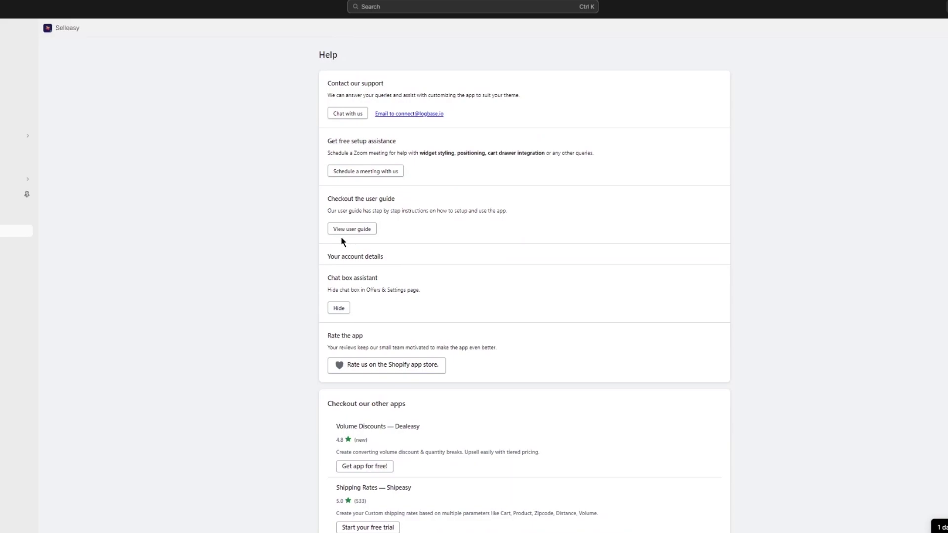